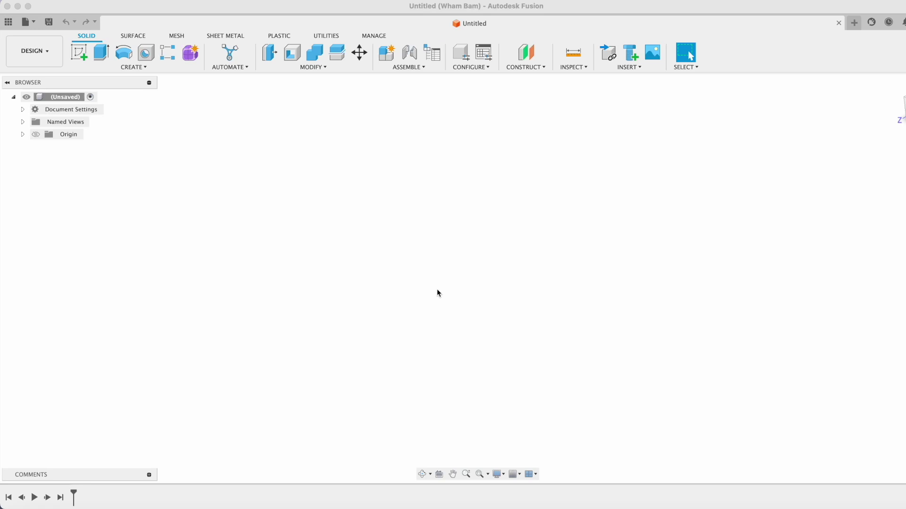
Sketch a rectangle about 95.9 × 38.2 mm from the origin on an origin plane
left_click(79, 54)
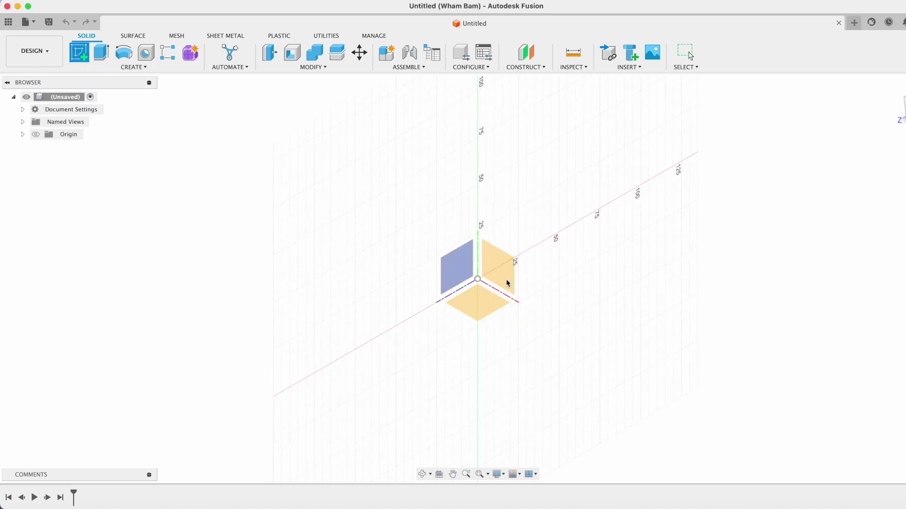
left_click(478, 309)
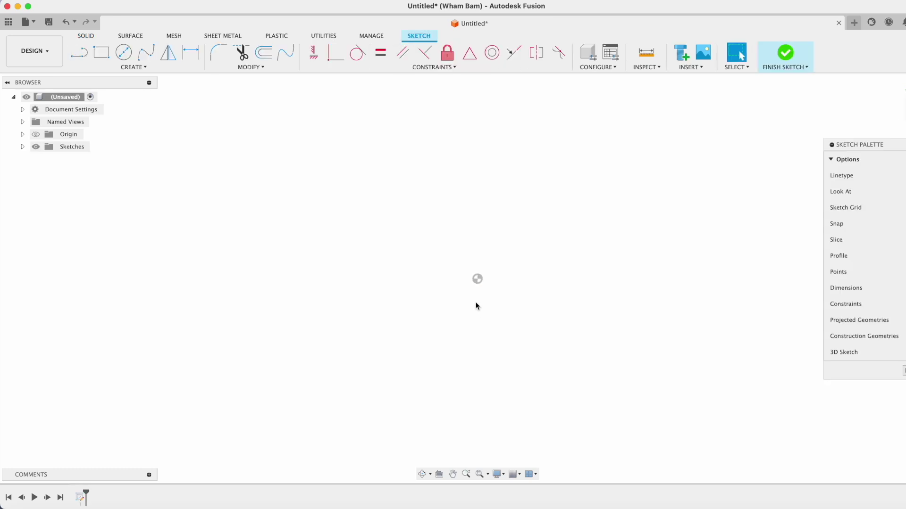
left_click(101, 52)
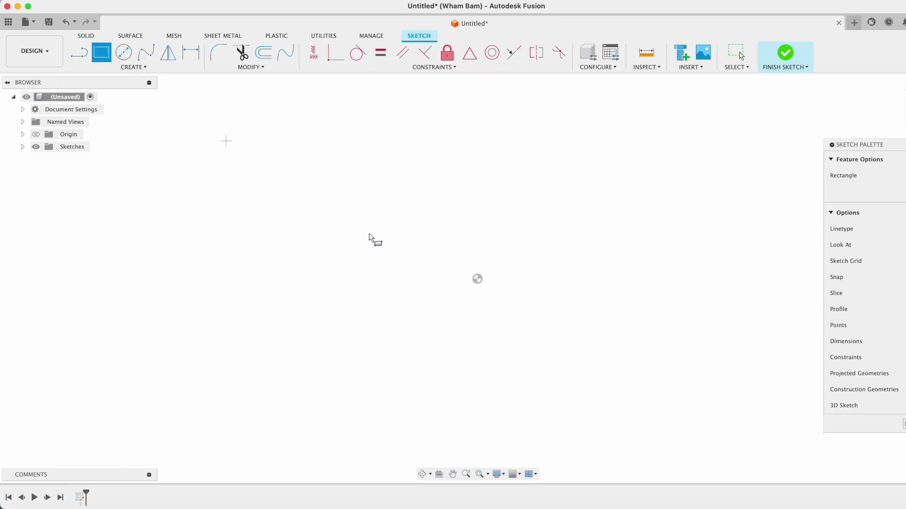
left_click(477, 279)
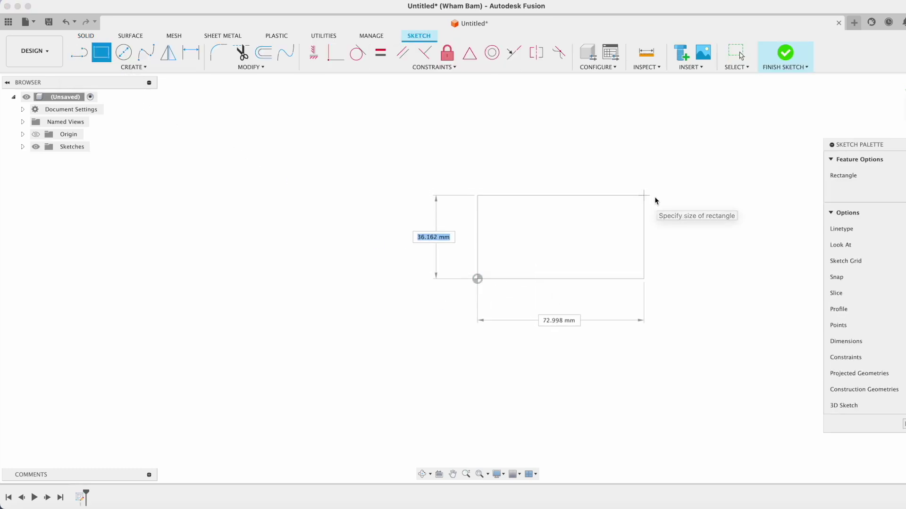
left_click(699, 193)
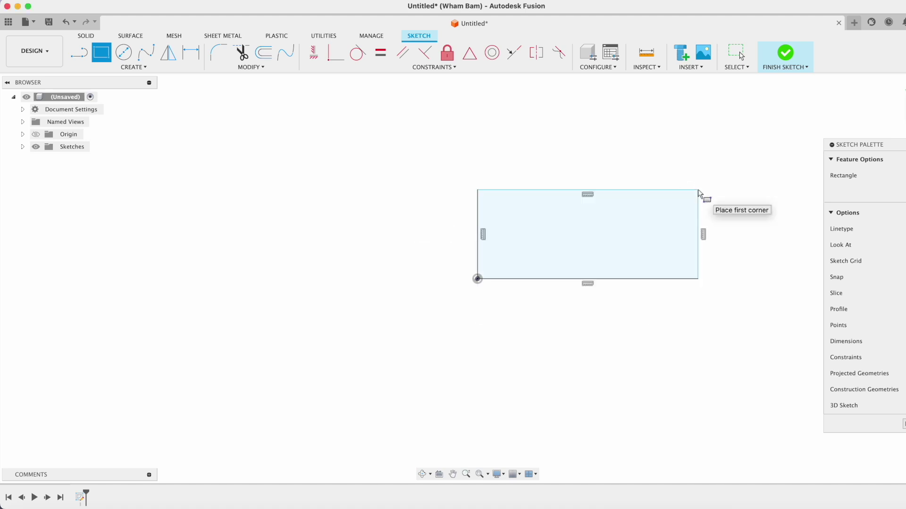
Extrude the rectangle profile 0.05 mm into a new thin solid body
key("e")
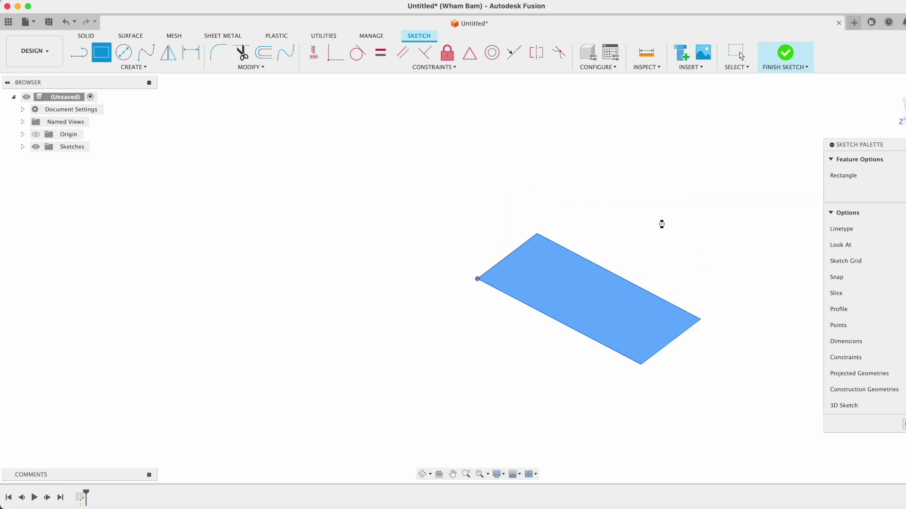
left_click(585, 283)
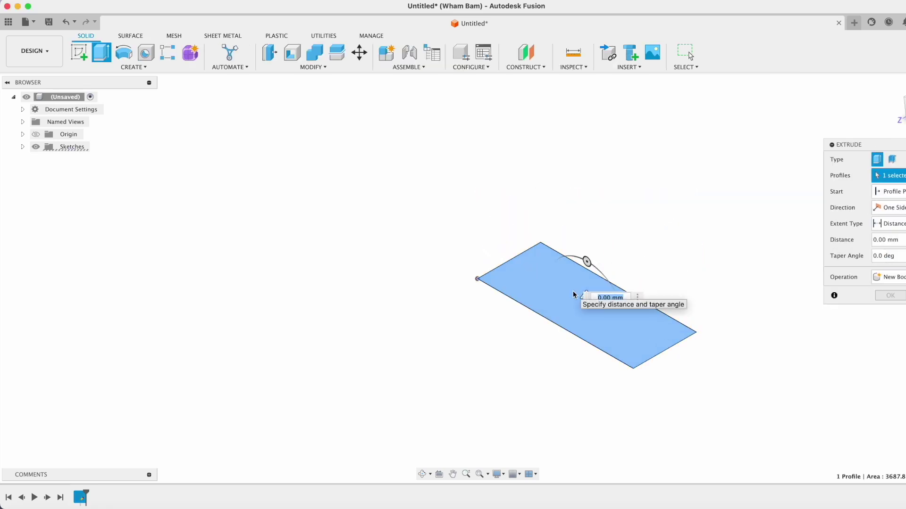
left_click(574, 295)
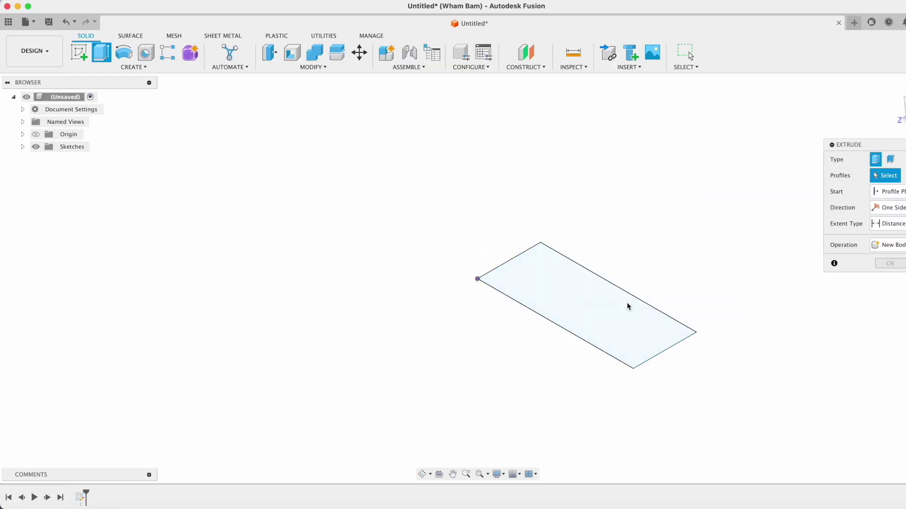
left_click(629, 326)
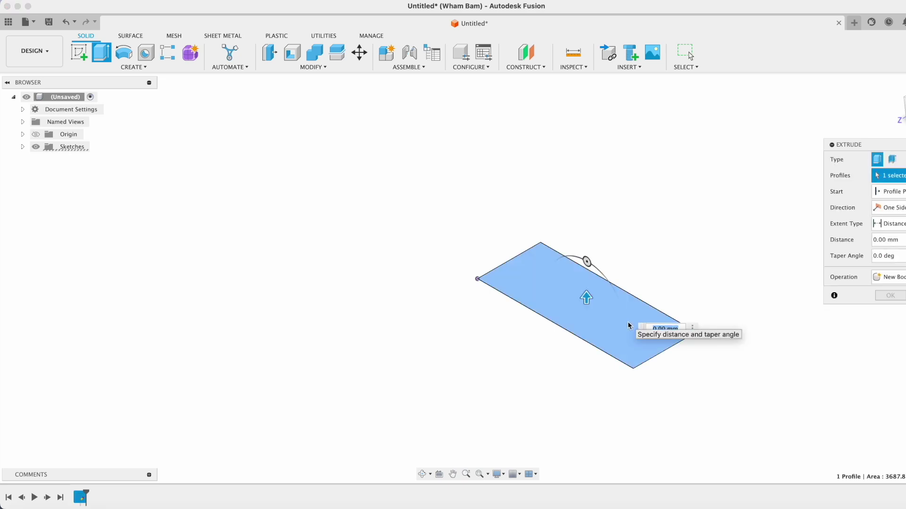
type("0.05")
key("Return")
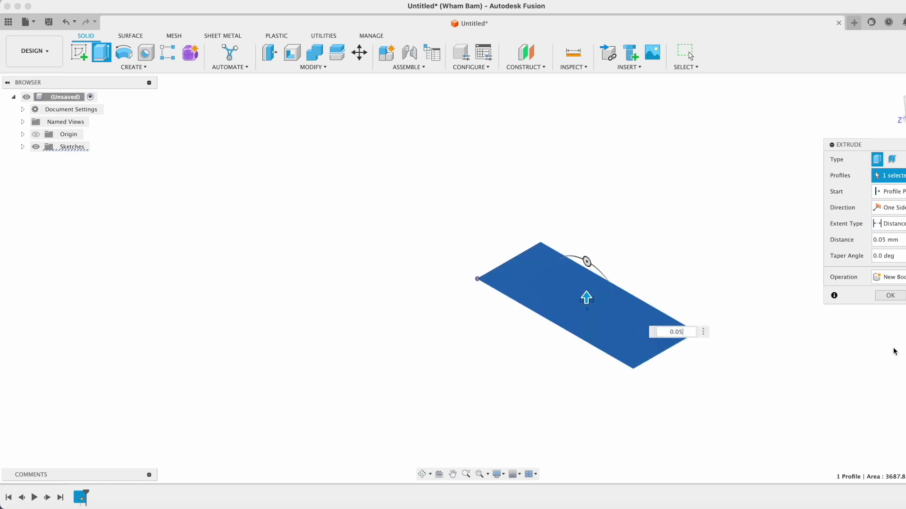
key("Return")
middle_click_drag(727, 292, 791, 256, "shift")
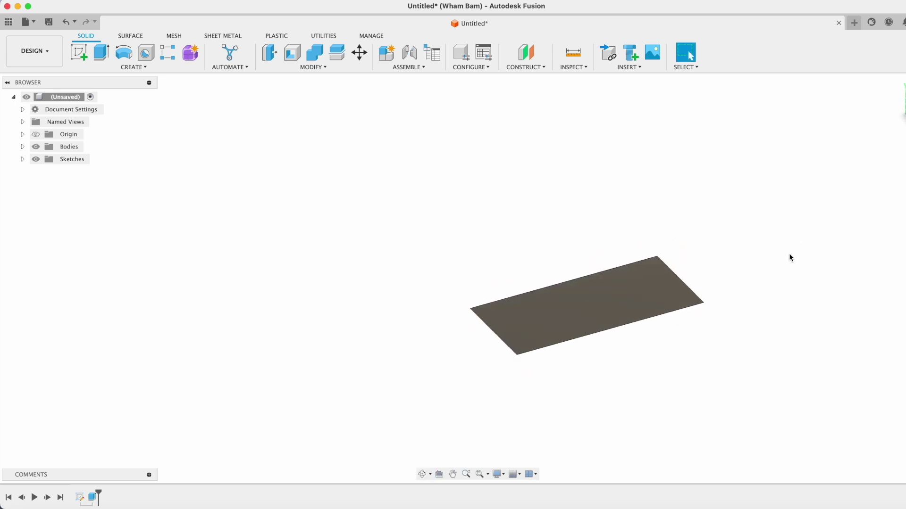
Export the plate to the Desktop as STL file 'screen clean.stl'
left_click(74, 2)
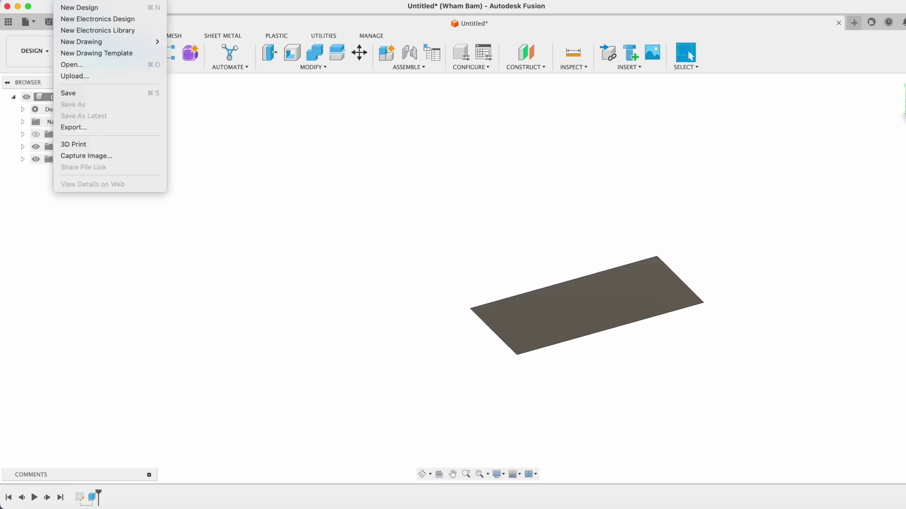
left_click(86, 126)
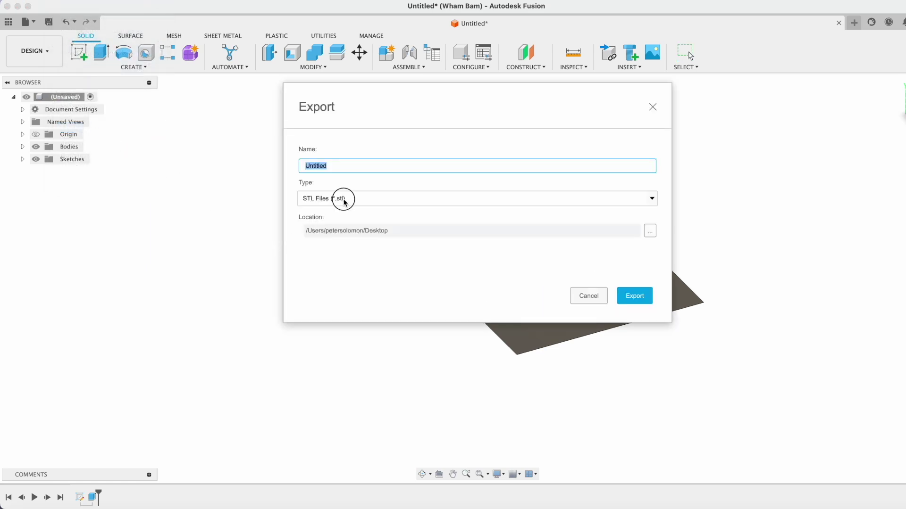
left_click(344, 201)
left_click(345, 199)
left_click(635, 296)
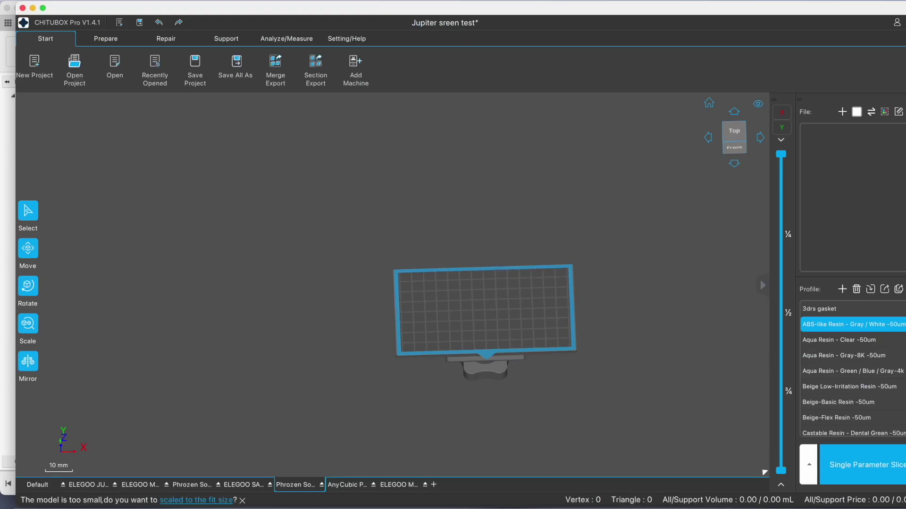
Load screen clean.stl, rotate it 90° about X and -90° about Z to stand upright
left_click_drag(509, 274, 487, 299)
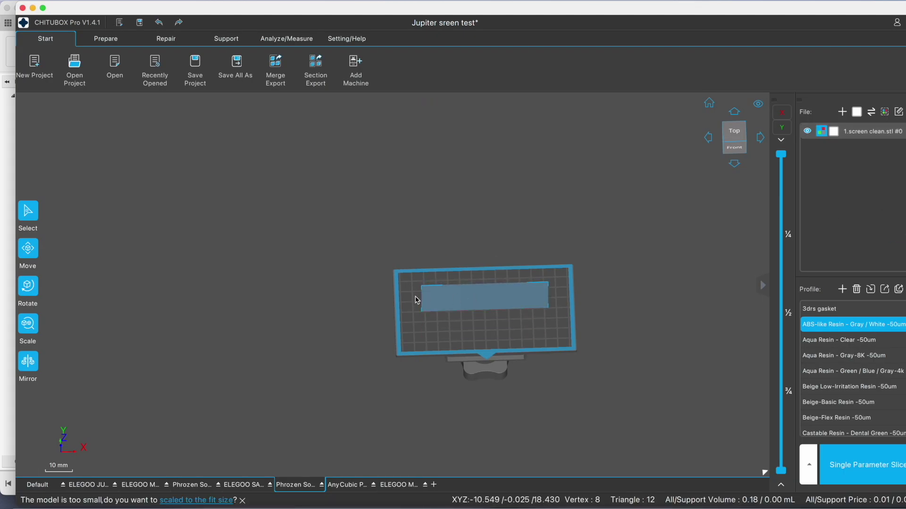
left_click(29, 289)
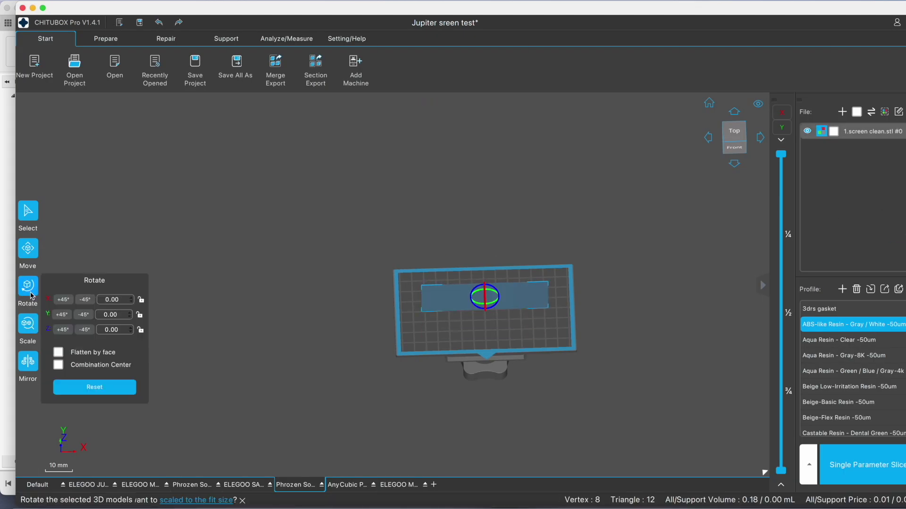
left_click(58, 353)
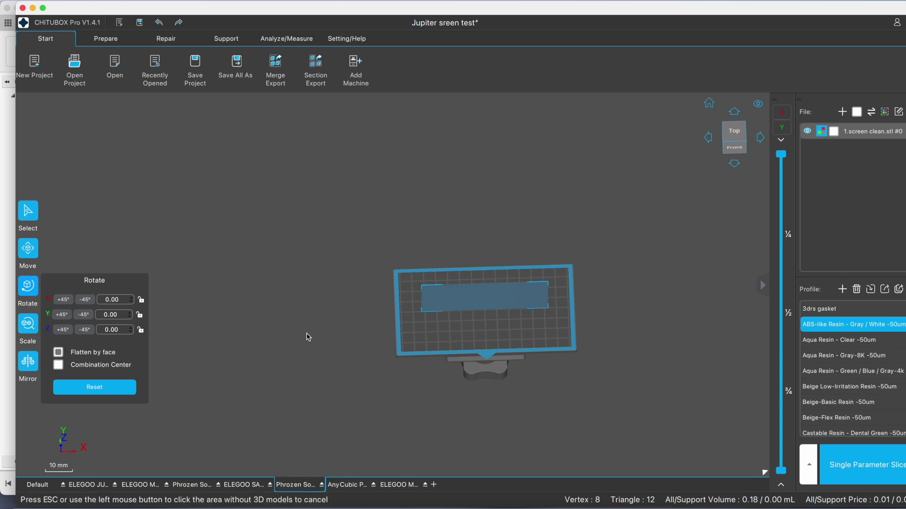
left_click(510, 308)
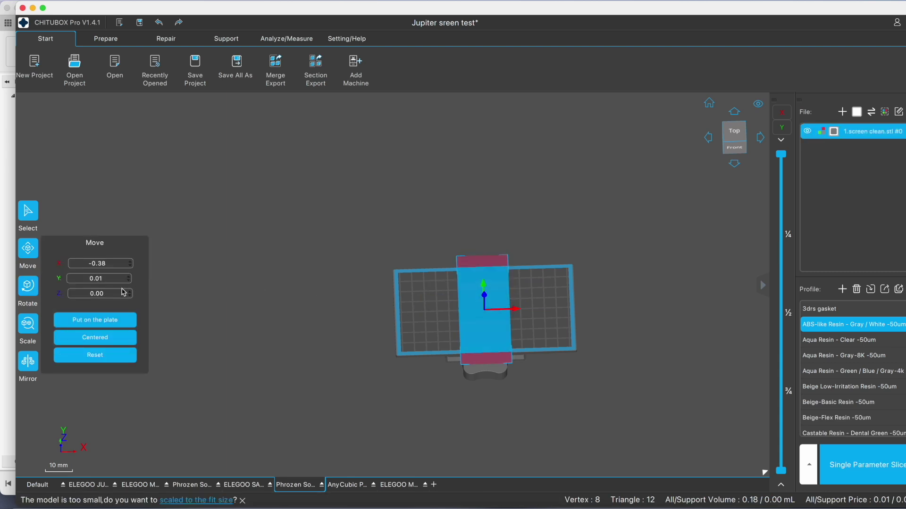
left_click(30, 283)
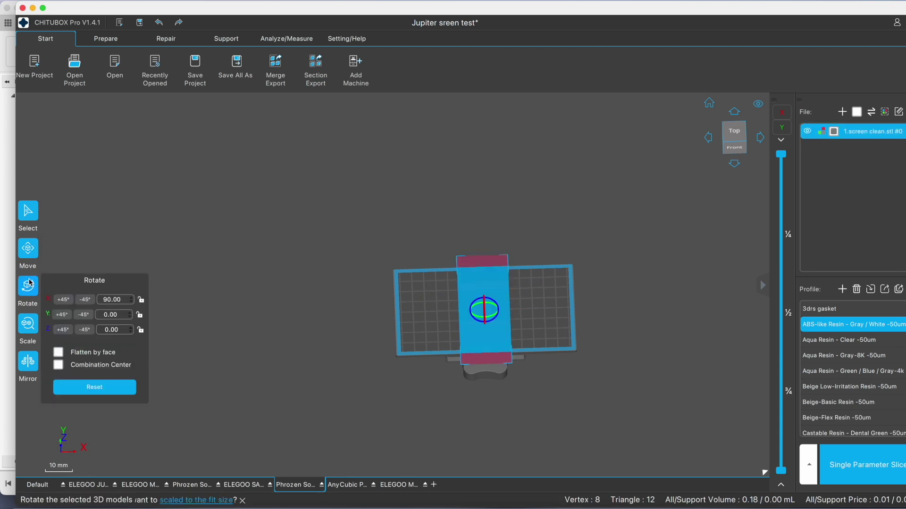
left_click(93, 330)
left_click(85, 330)
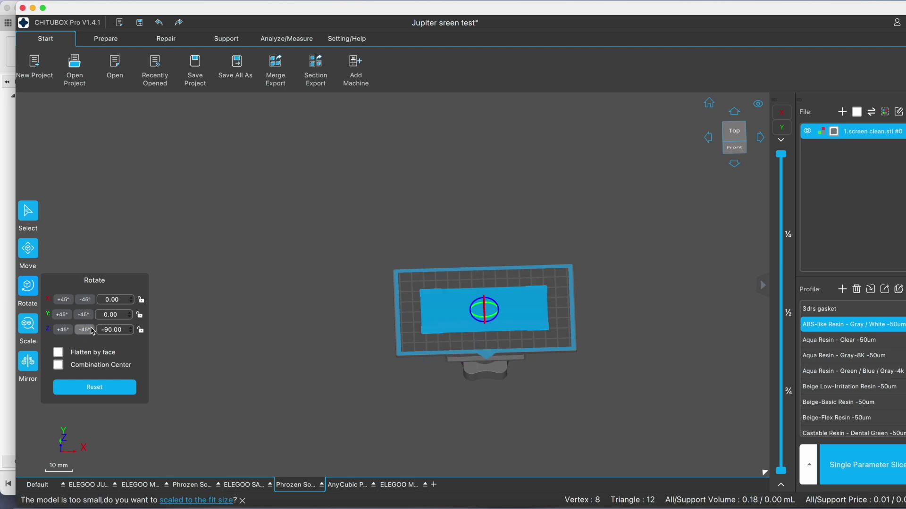
left_click(205, 222)
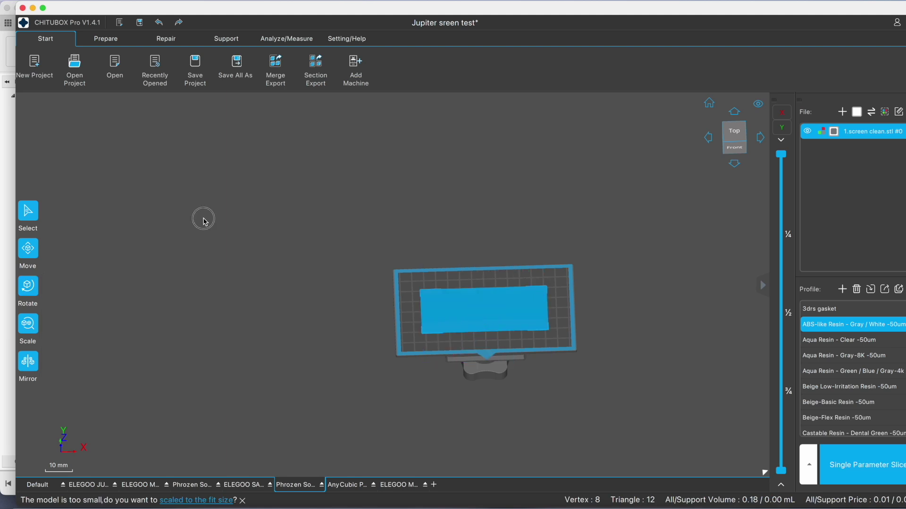
left_click(27, 328)
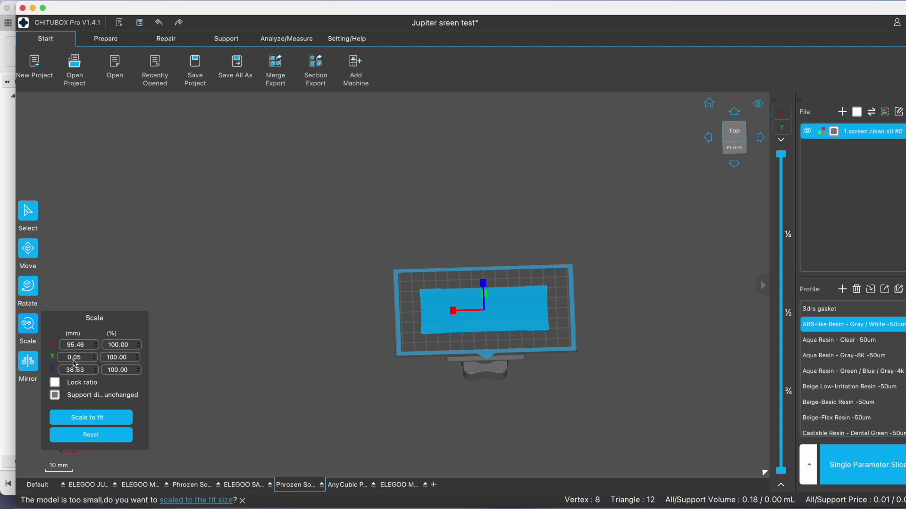
Scale the plate to X 125.46 mm and Z 68.63 mm with ratio unlocked, Y staying 0.05 mm
scroll(97, 347, "up", 15)
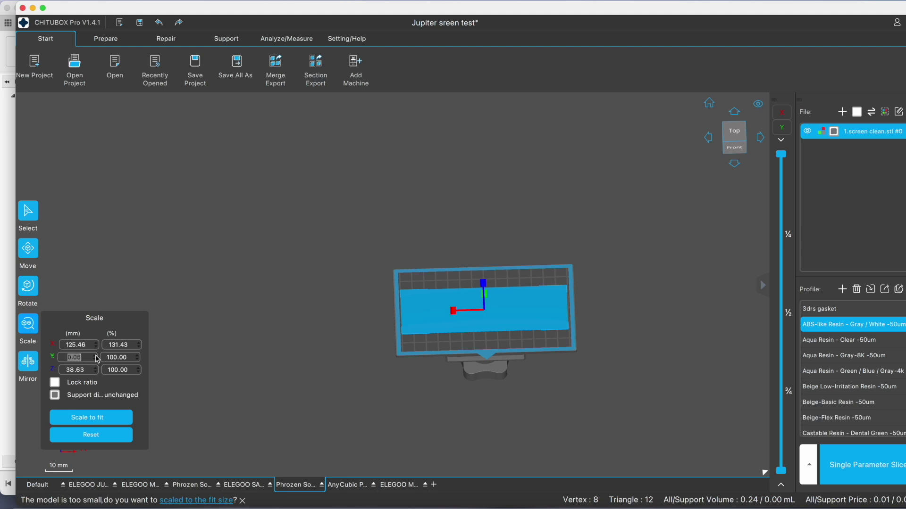
scroll(98, 360, "up", 10)
scroll(98, 364, "down", 10)
scroll(97, 372, "up", 20)
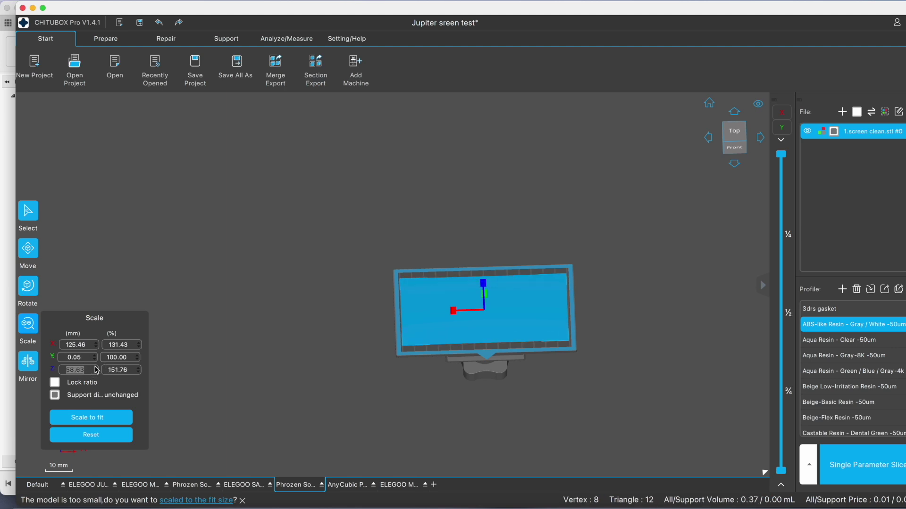
scroll(97, 371, "up", 5)
scroll(97, 371, "down", 5)
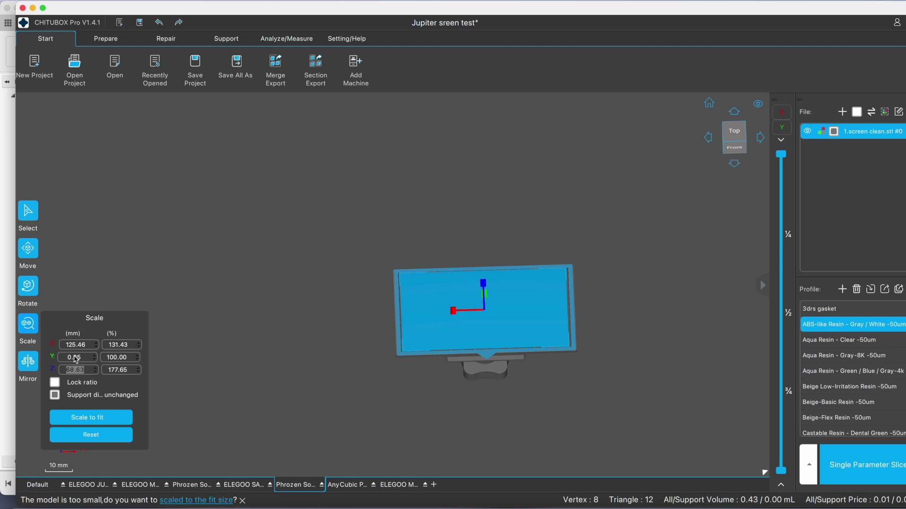
left_click(226, 414)
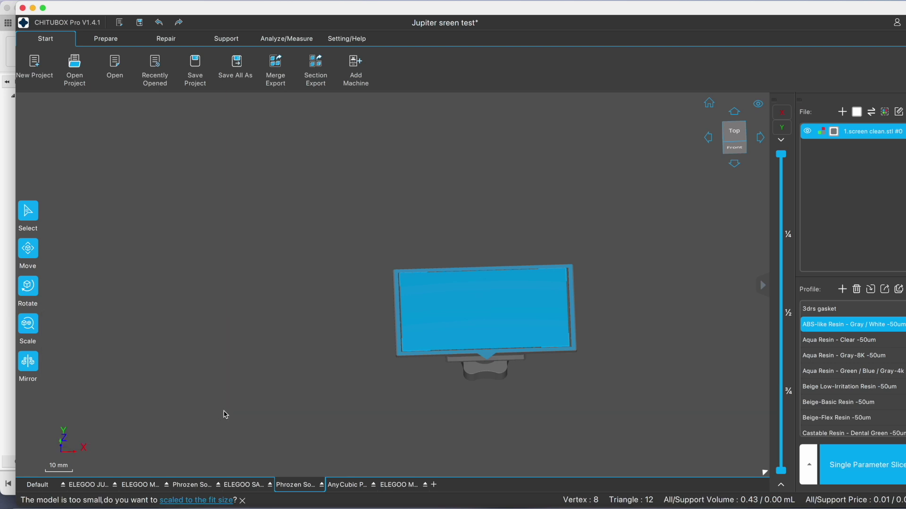
Save the ABS-like Resin settings as profile '15 second screen clean' with 0.050 mm layers, 15 s bottom exposure
left_click_drag(228, 413, 273, 338)
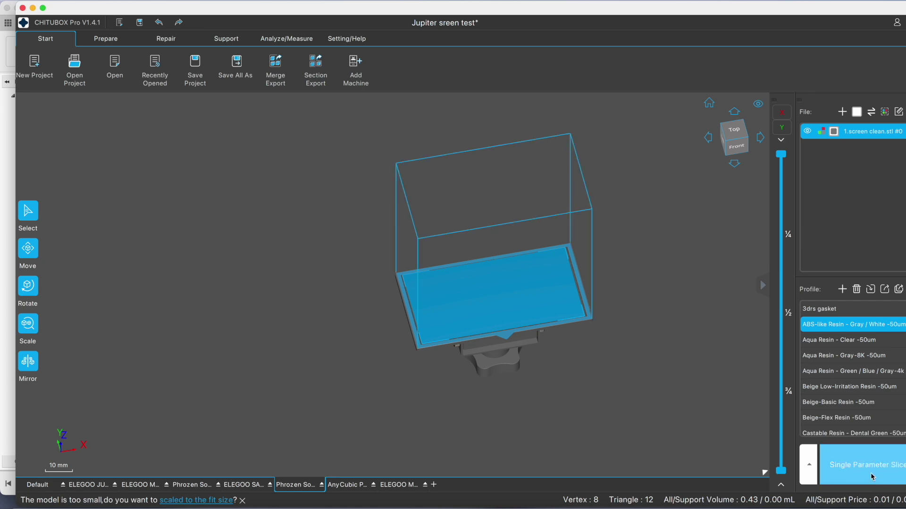
double_click(857, 325)
left_click(461, 146)
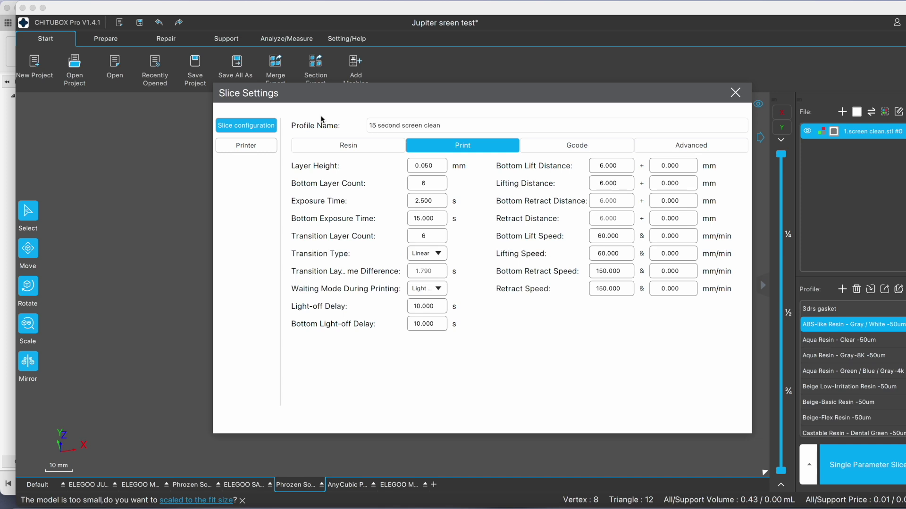
key("Return")
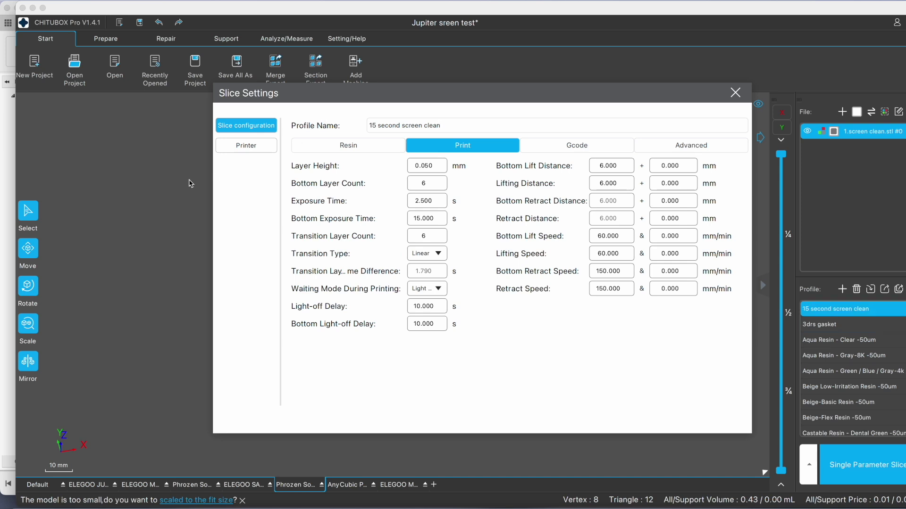
left_click(747, 93)
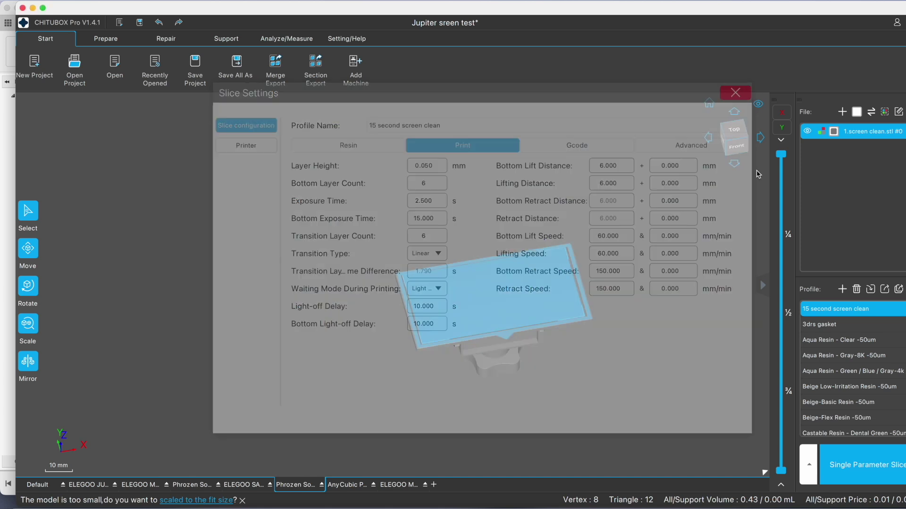
Slice the plate and save the sliced file to the Desktop as 'screen clean'
left_click(862, 474)
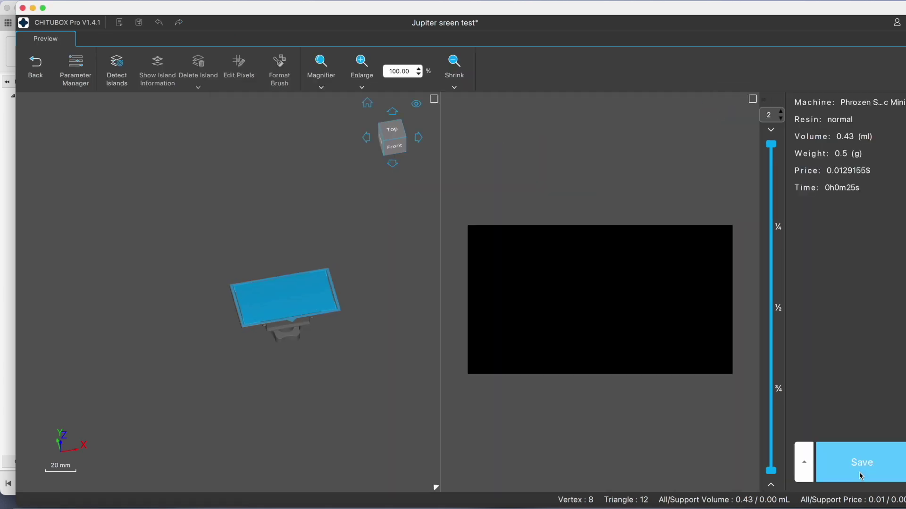
left_click(861, 474)
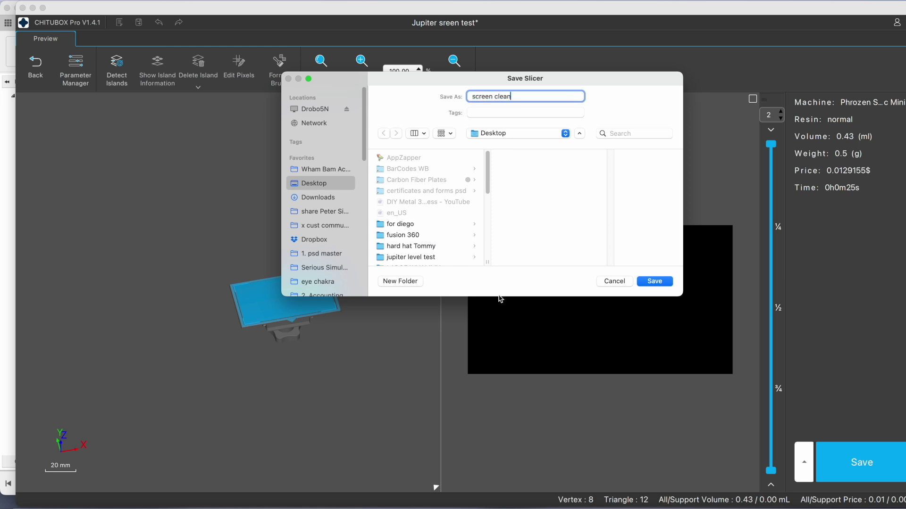
left_click(654, 281)
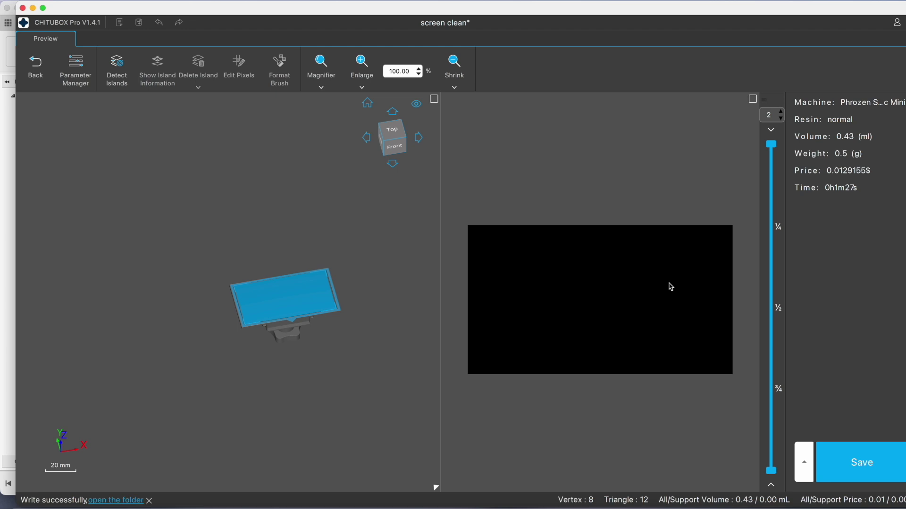